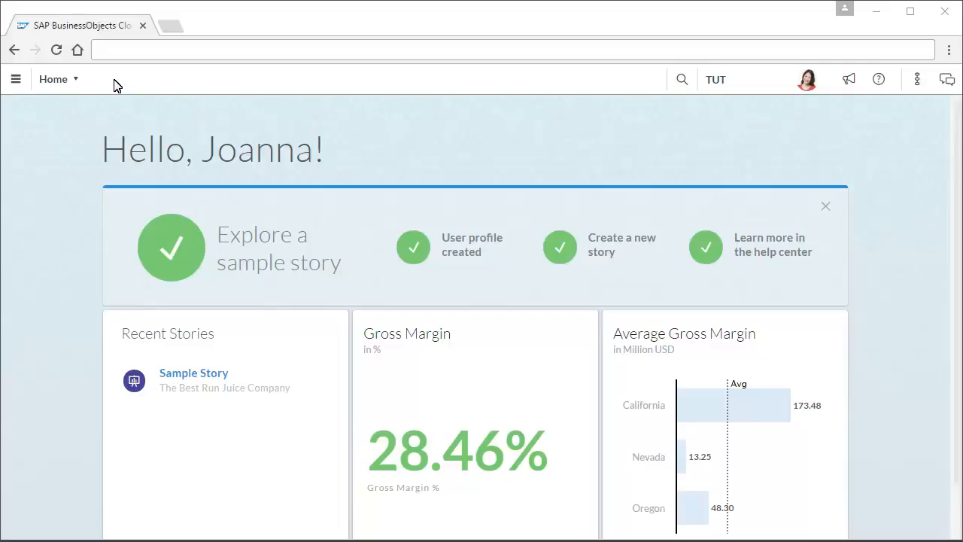
- Start a new model by importing a file from the computer
left_click(16, 80)
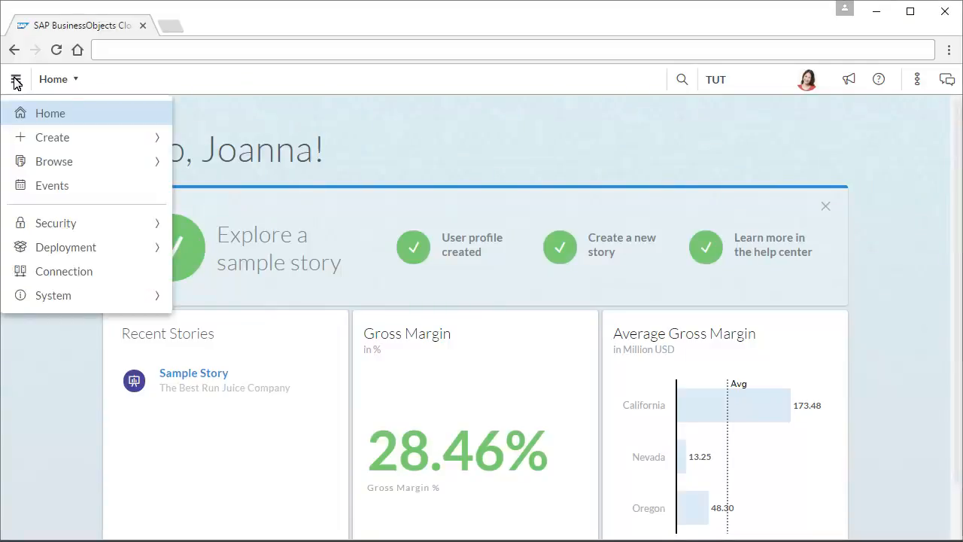
mouse_move(58, 139)
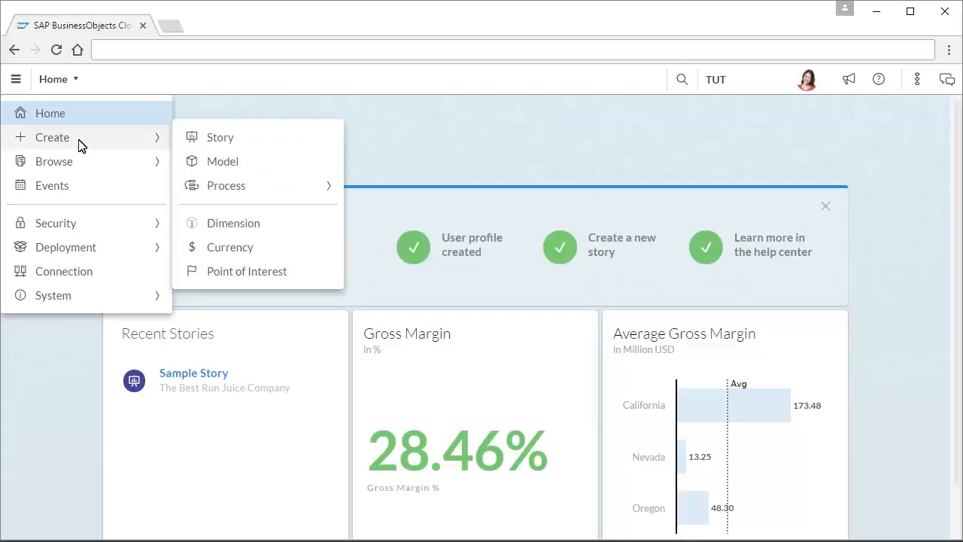
left_click(223, 162)
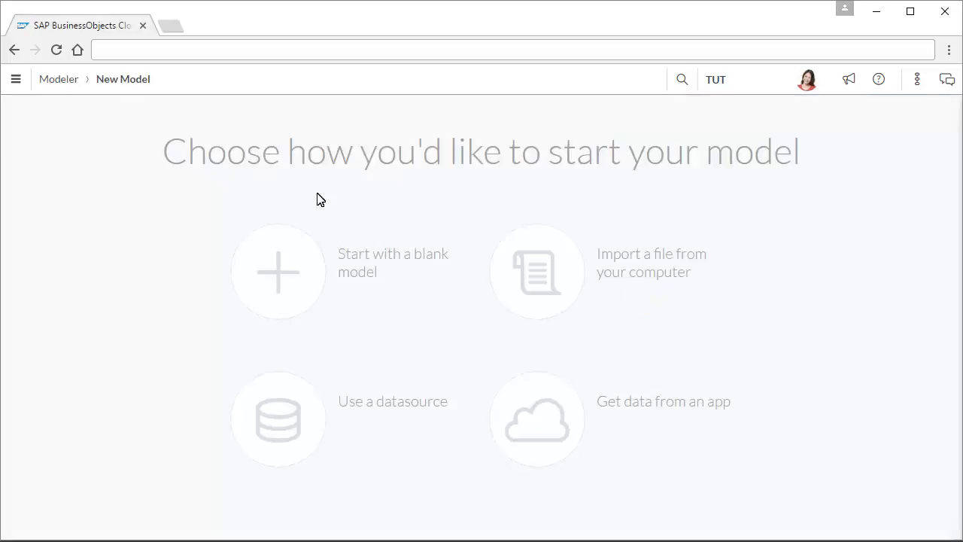
left_click(538, 271)
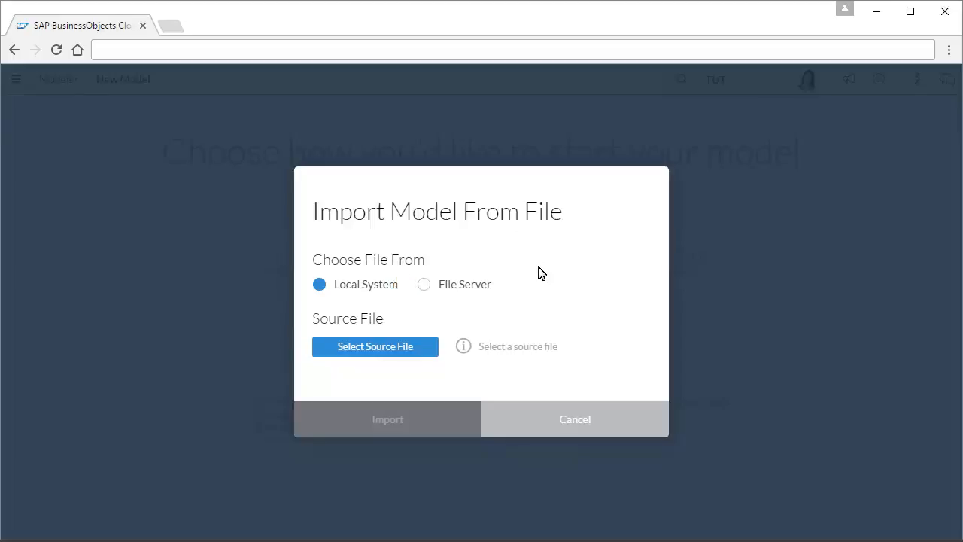
- Import the Transactions sheet of BestRun Model.xlsx from the Documents folder with the first row as column headers, and accept the data sample
left_click(374, 349)
left_click(260, 102)
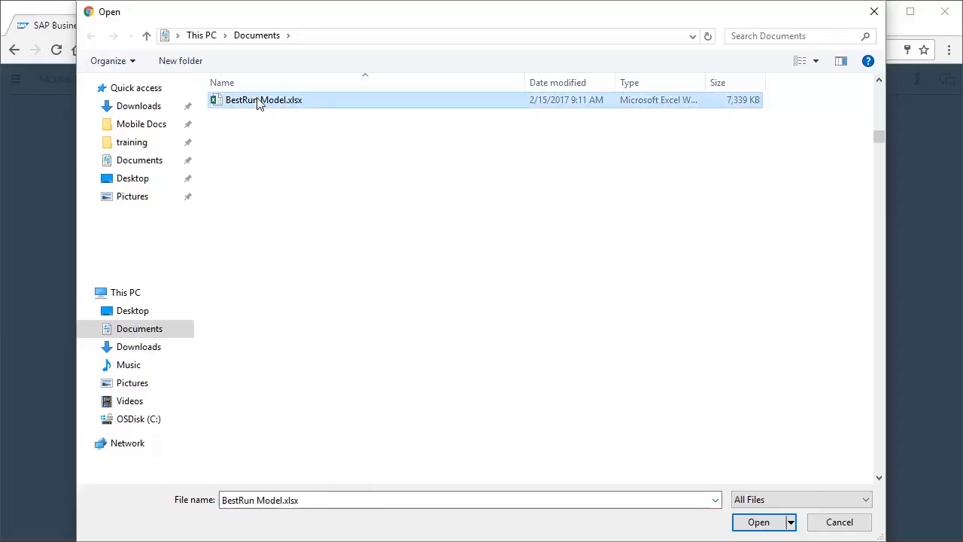
left_click(759, 522)
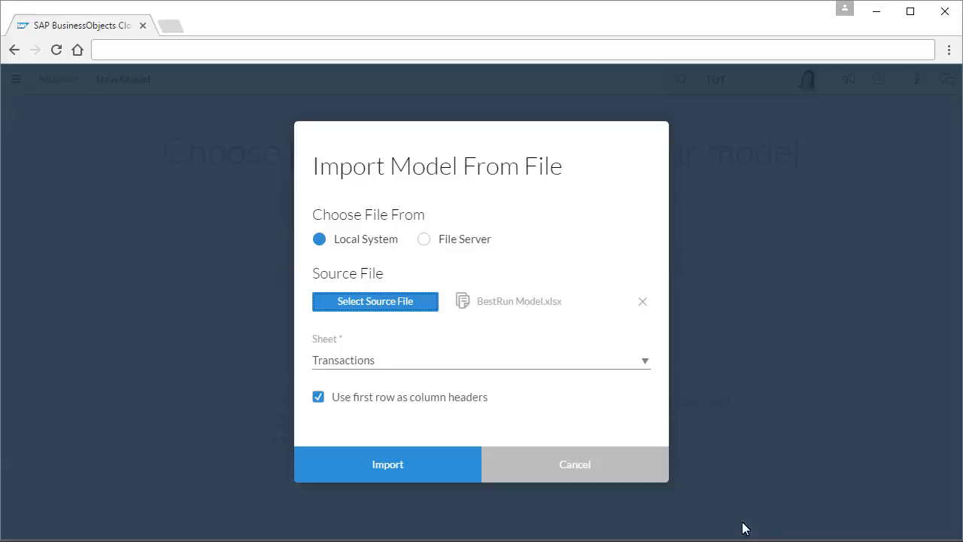
left_click(385, 464)
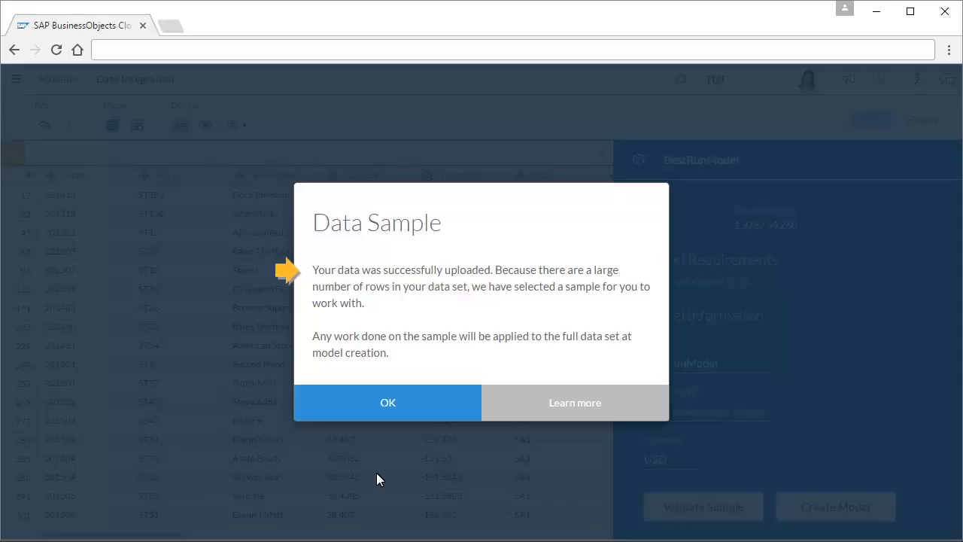
left_click(388, 402)
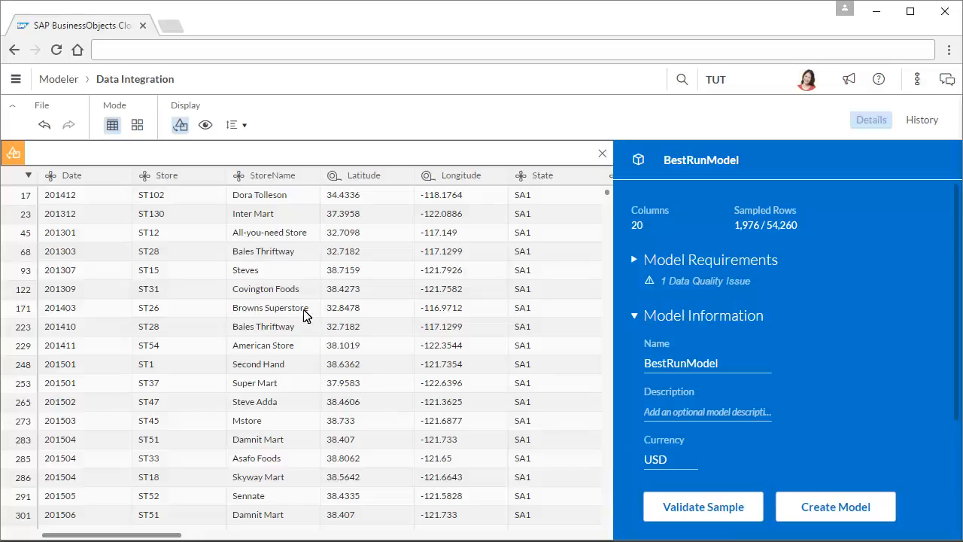
- Show the columns as cards and select the invalid value "33.00;" in the QuantitySold column's quality issues
left_click(138, 126)
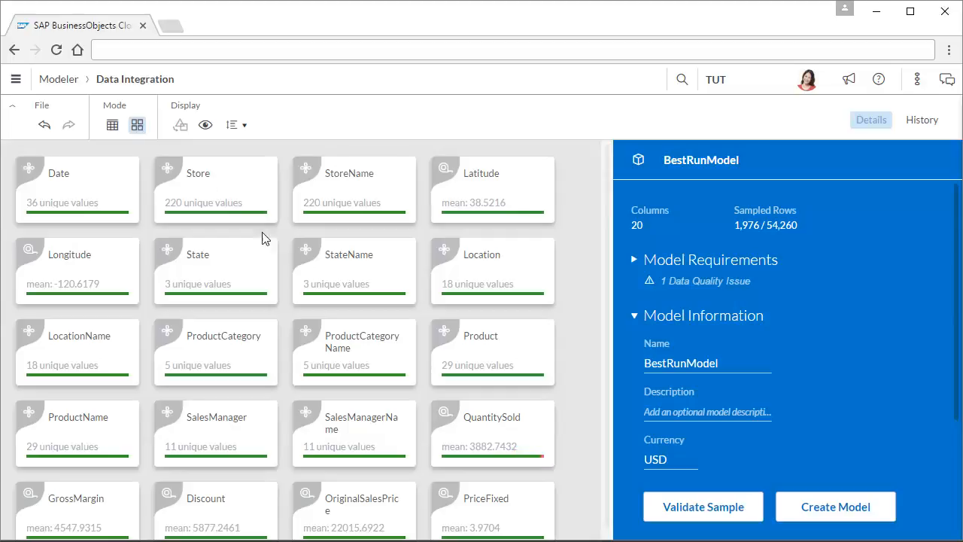
left_click(490, 432)
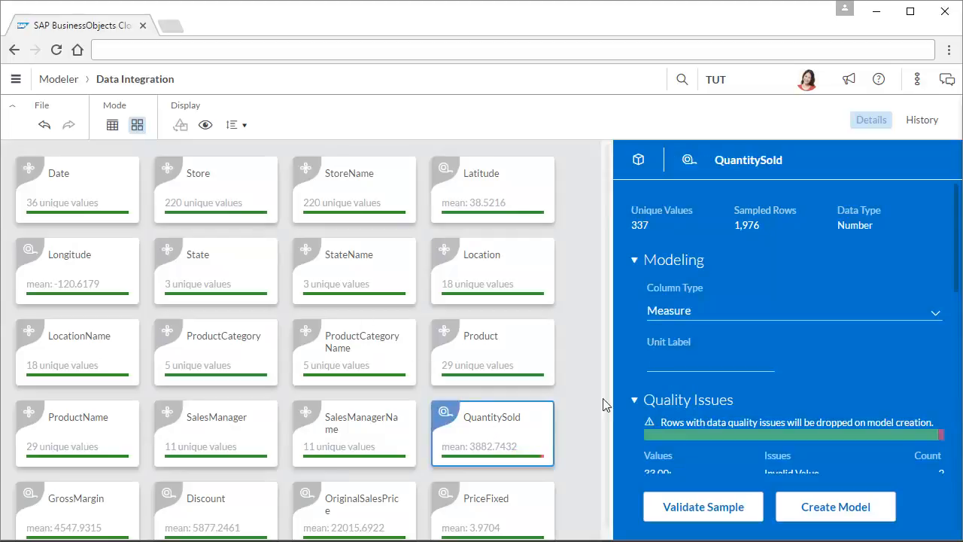
scroll(957, 318, "down", 3)
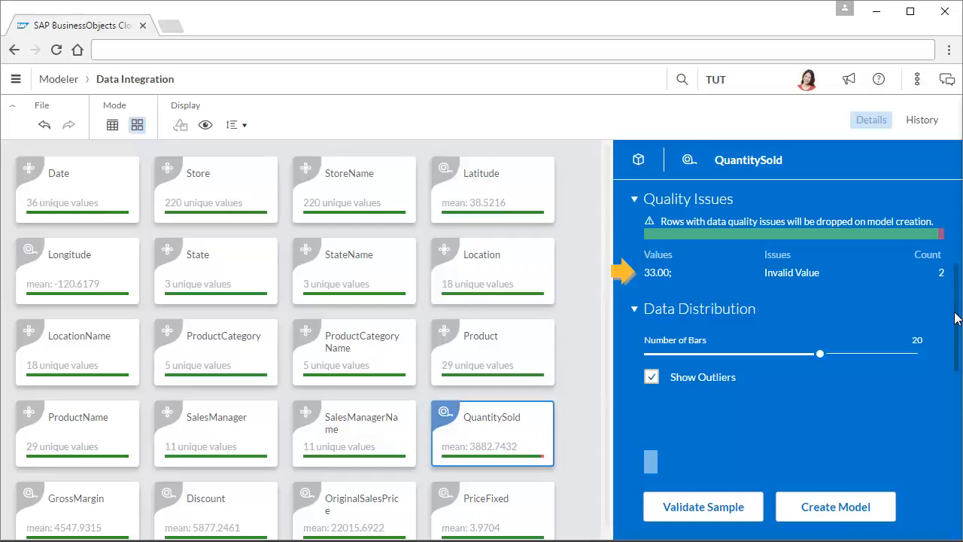
left_click(789, 273)
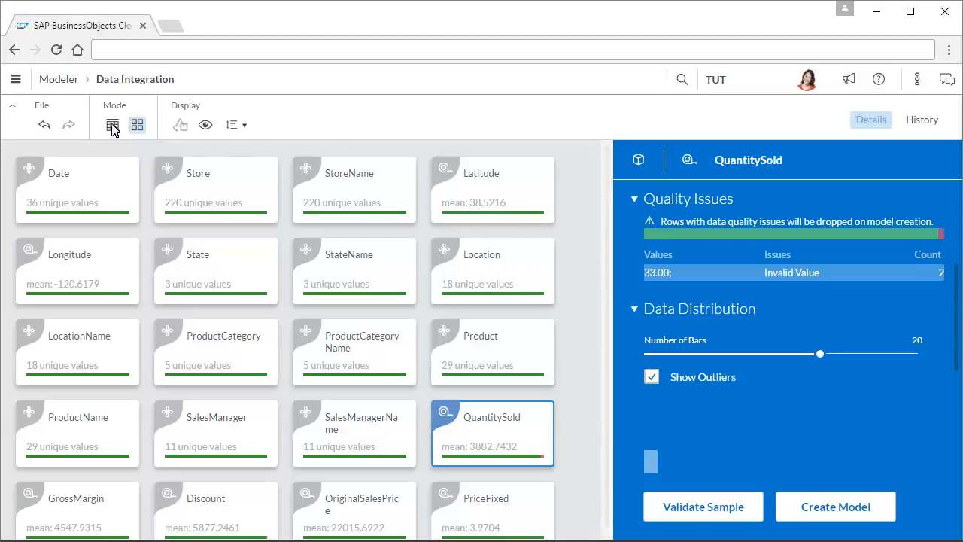
- In the grid view, create a Replace transform that changes the QuantitySold cells matching "33.00;" to "33.00"
left_click(112, 125)
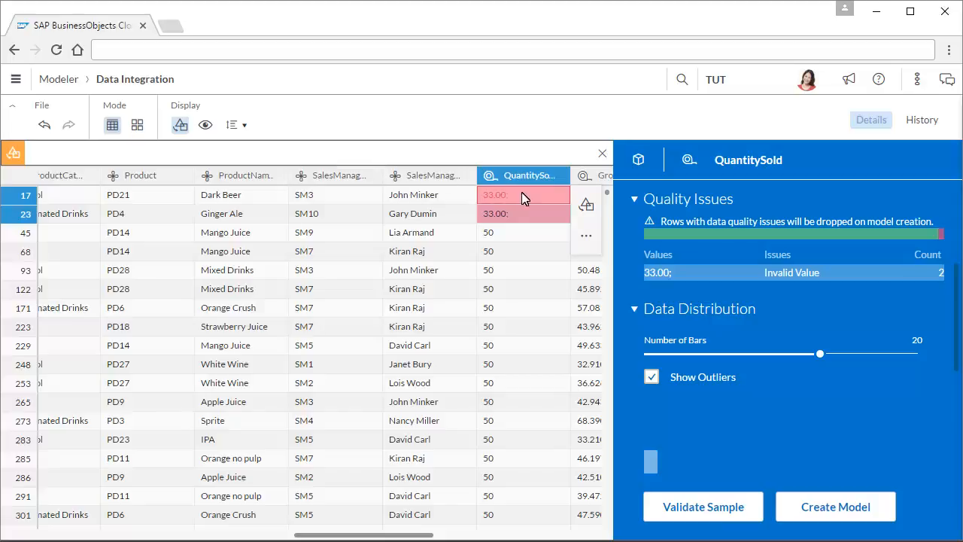
left_click(587, 206)
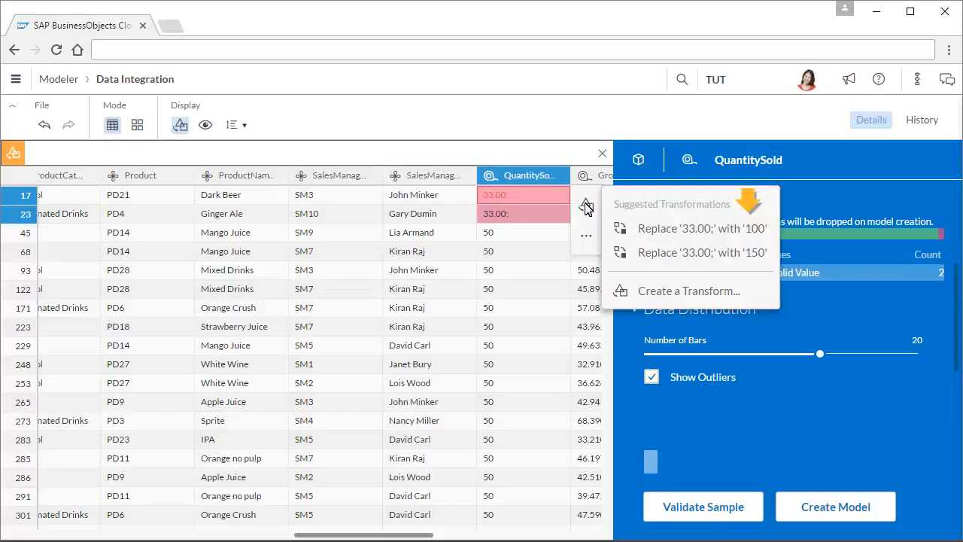
left_click(588, 239)
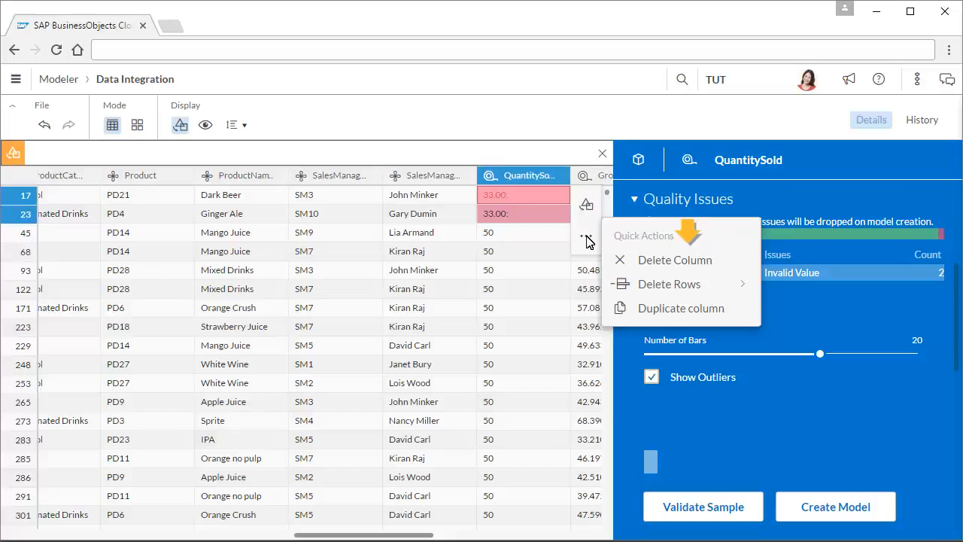
left_click(587, 206)
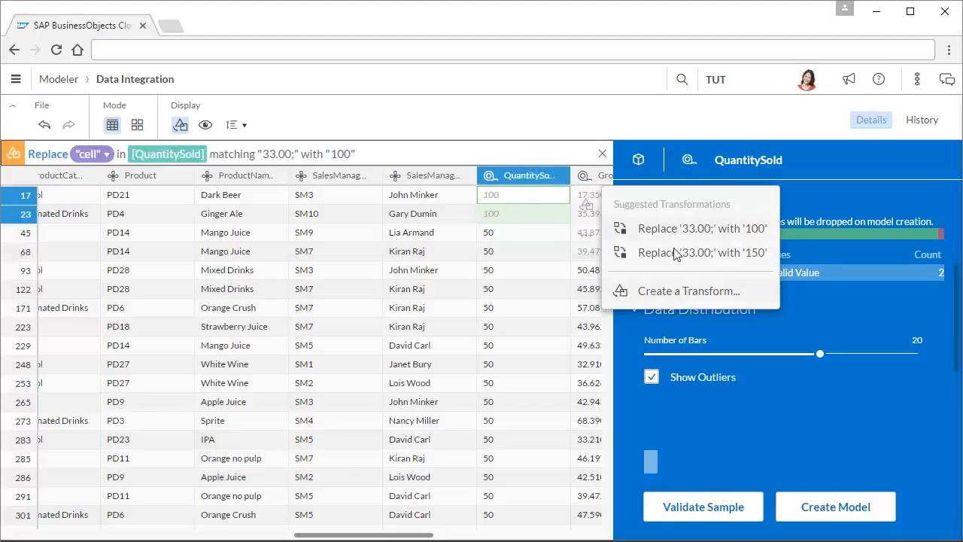
left_click(679, 292)
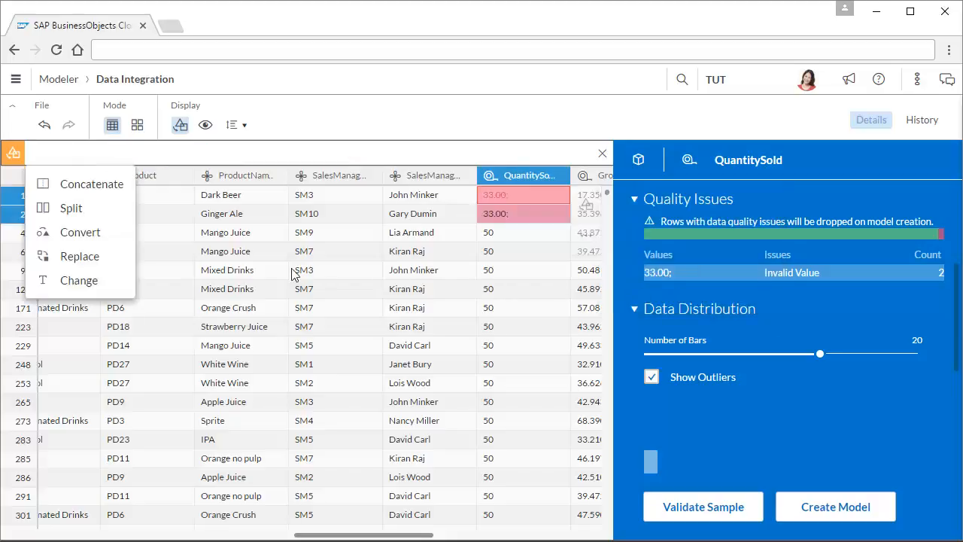
left_click(80, 258)
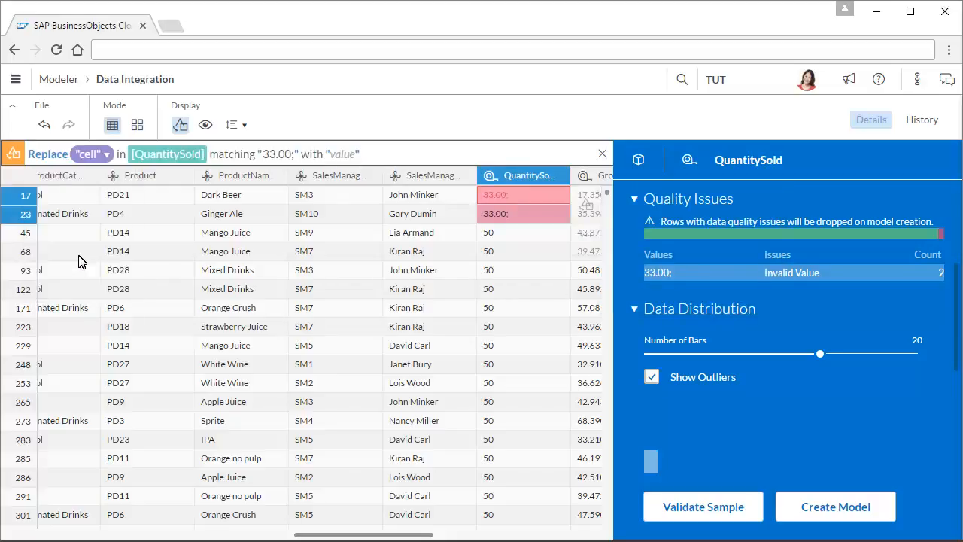
left_click(344, 154)
type("33.00")
key("Return")
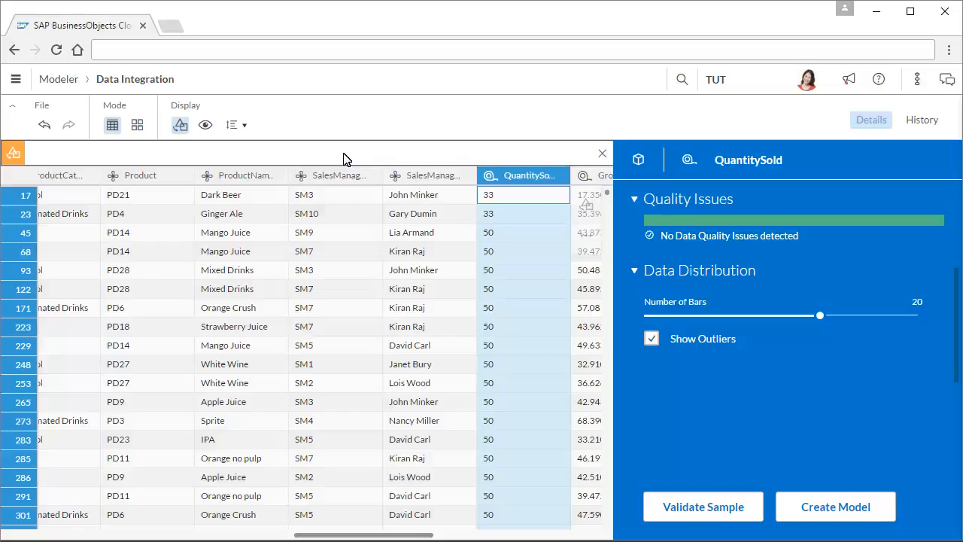
- In the card view, add a Geo Location attribute named StoreLocation to the Store dimension, based on Latitude and Longitude
left_click(137, 125)
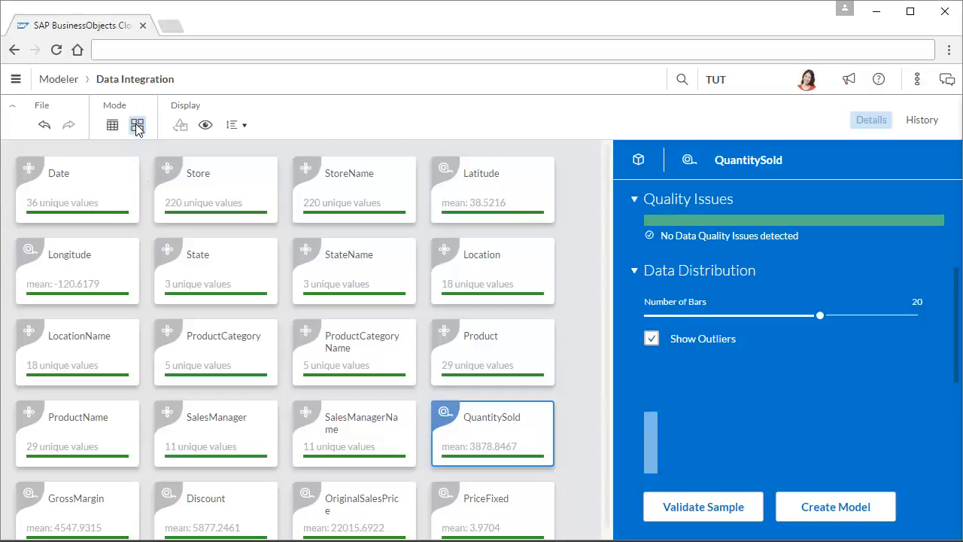
left_click(215, 195)
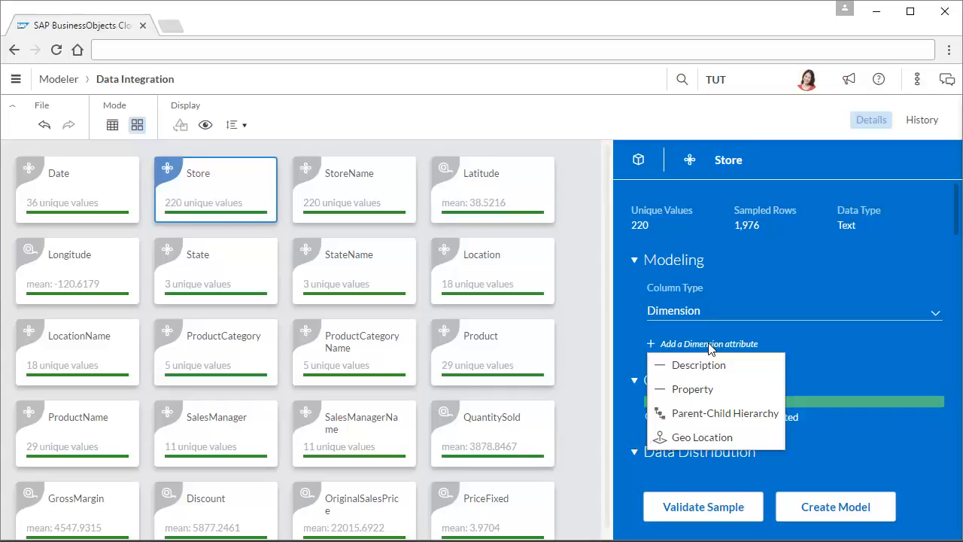
left_click(703, 437)
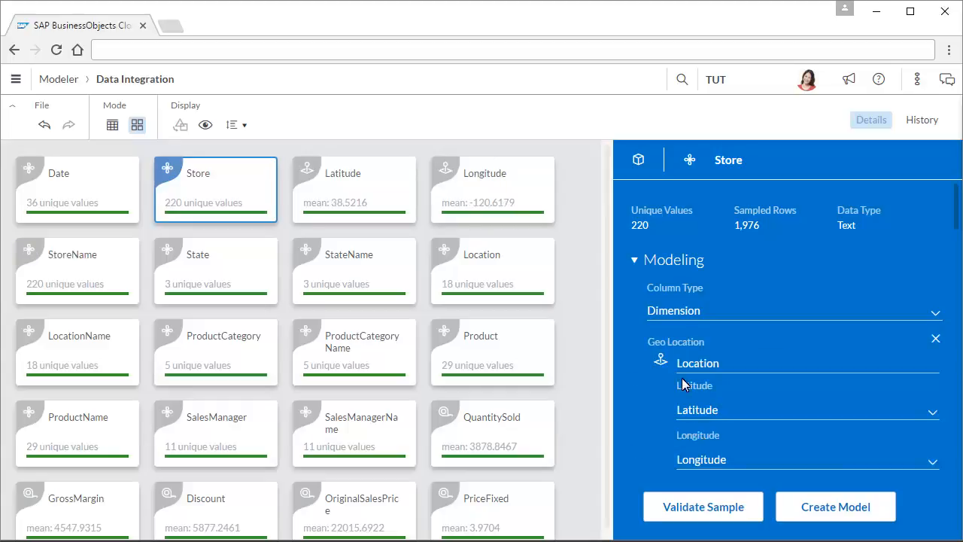
type("Store")
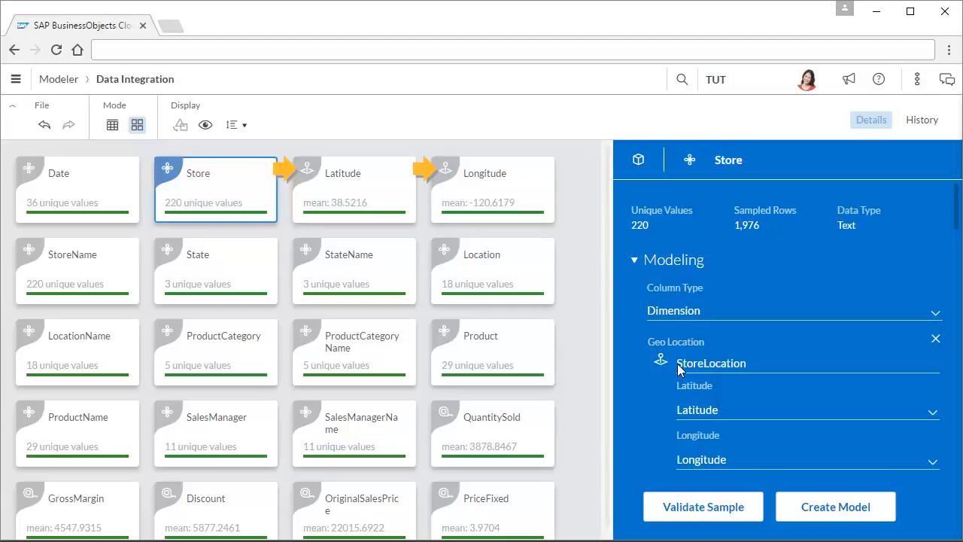
- Check the Latitude column's modeling details, and add StoreName as the Description attribute of the Store dimension
left_click(369, 200)
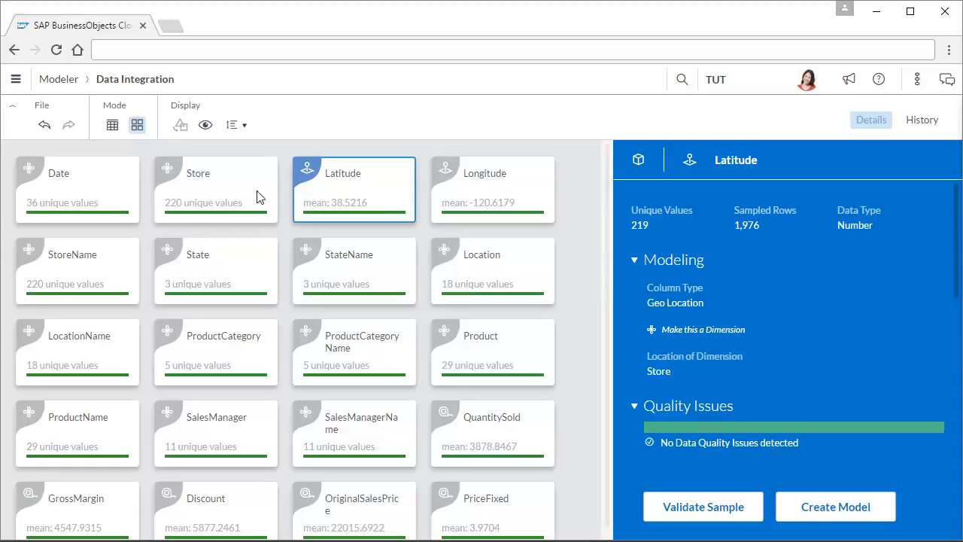
left_click(217, 190)
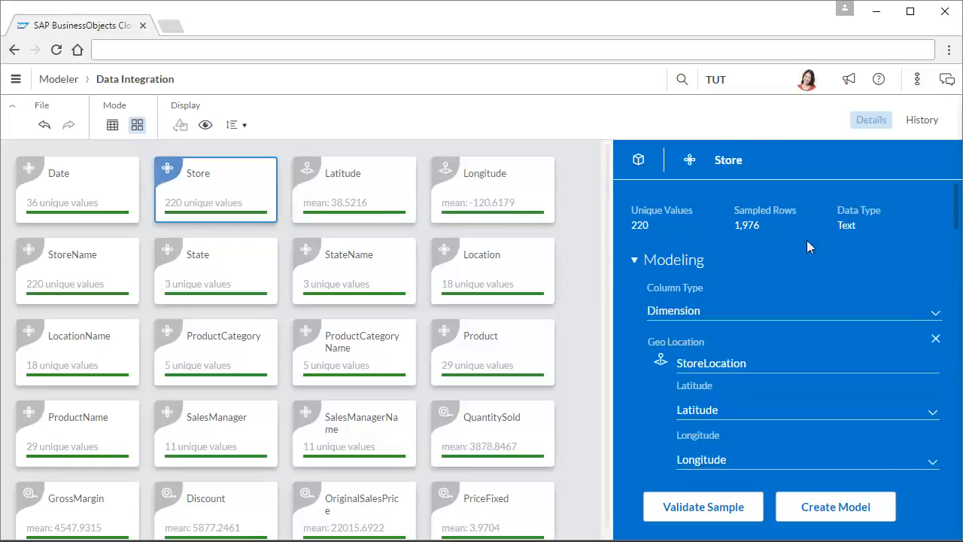
scroll(828, 301, "down", 1)
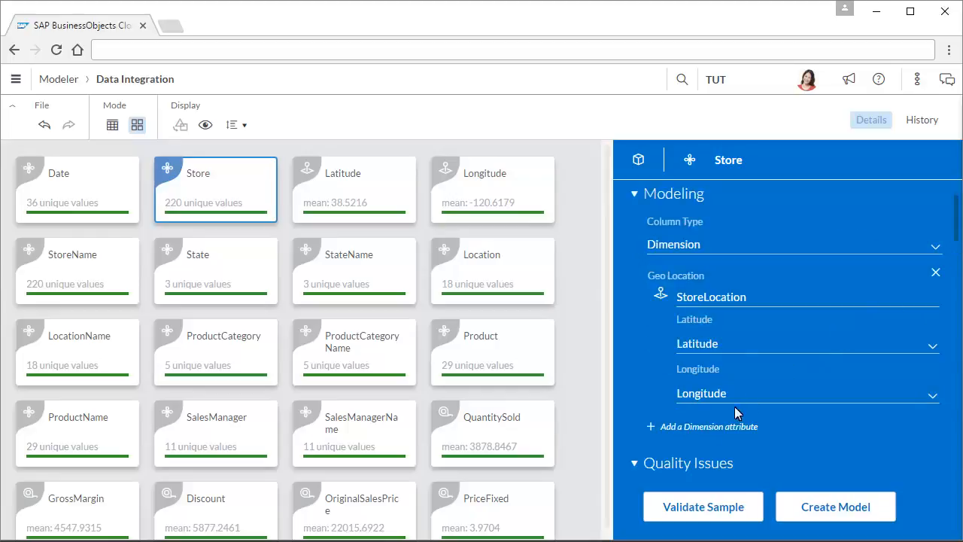
left_click(708, 427)
left_click(704, 449)
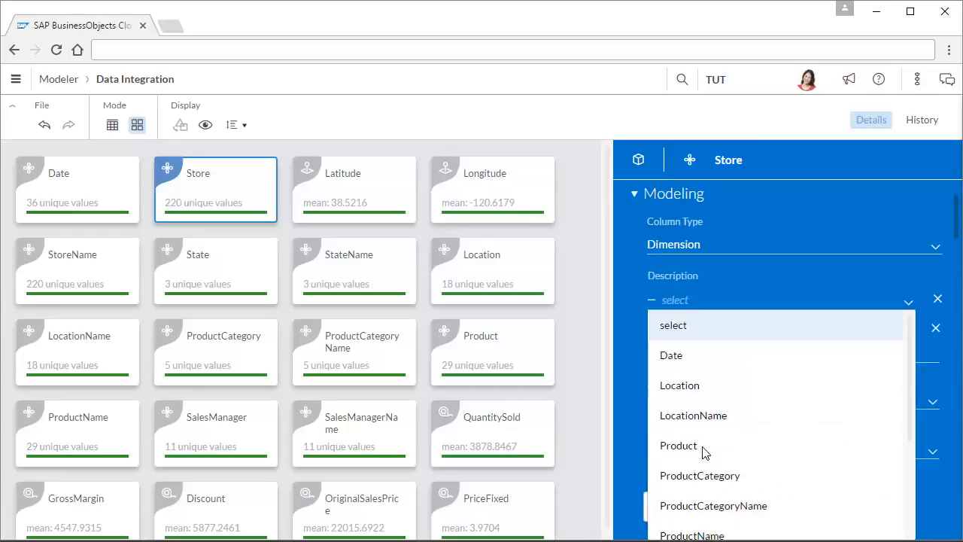
scroll(912, 513, "down", 3)
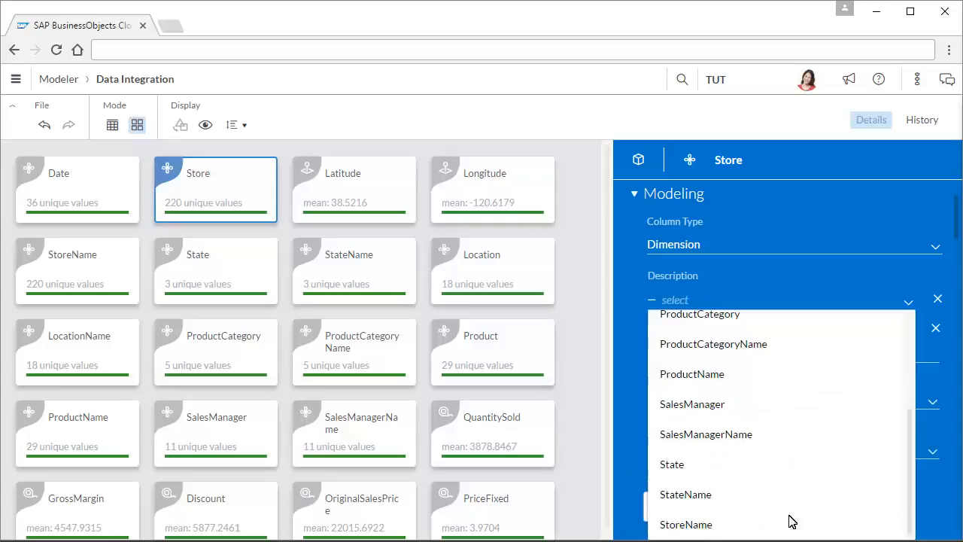
left_click(684, 525)
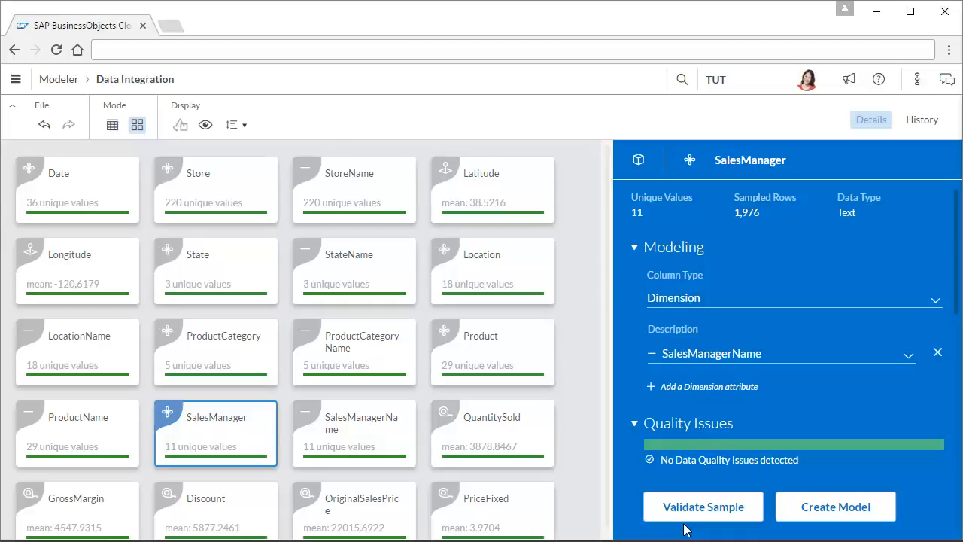
- Select all dimension and measure cards, from Date through PriceFixed, and hide the attribute columns from the card view
left_click(75, 188)
left_click(202, 190, "ctrl")
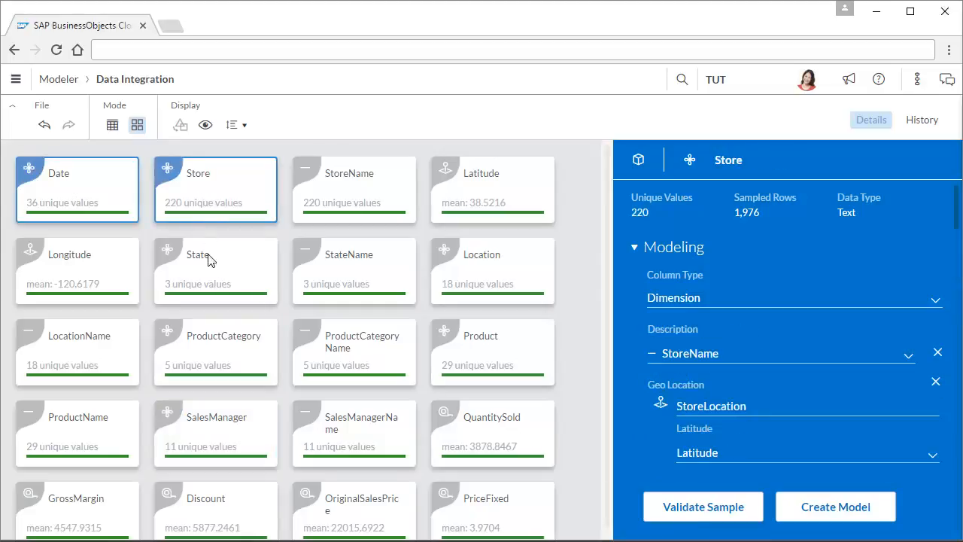
left_click(213, 283, "ctrl")
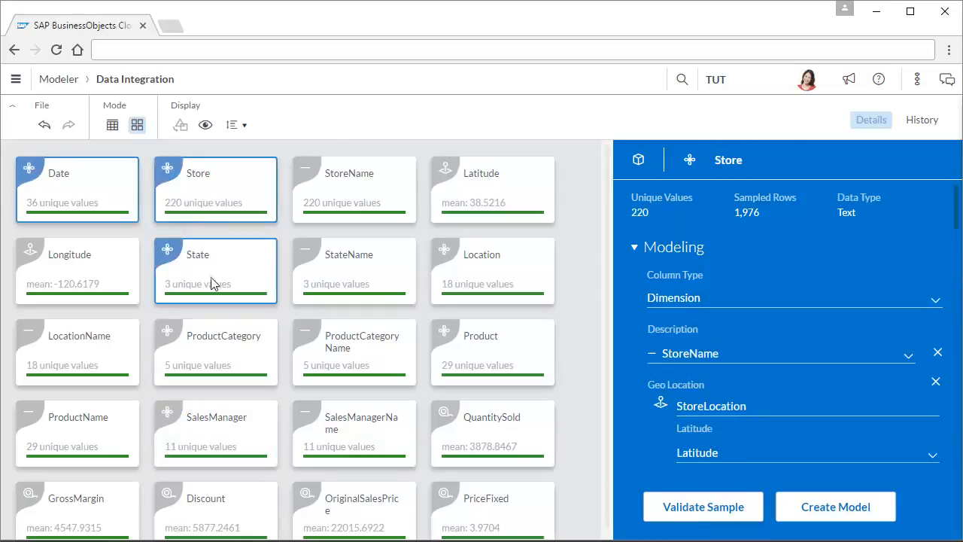
left_click(491, 277, "ctrl")
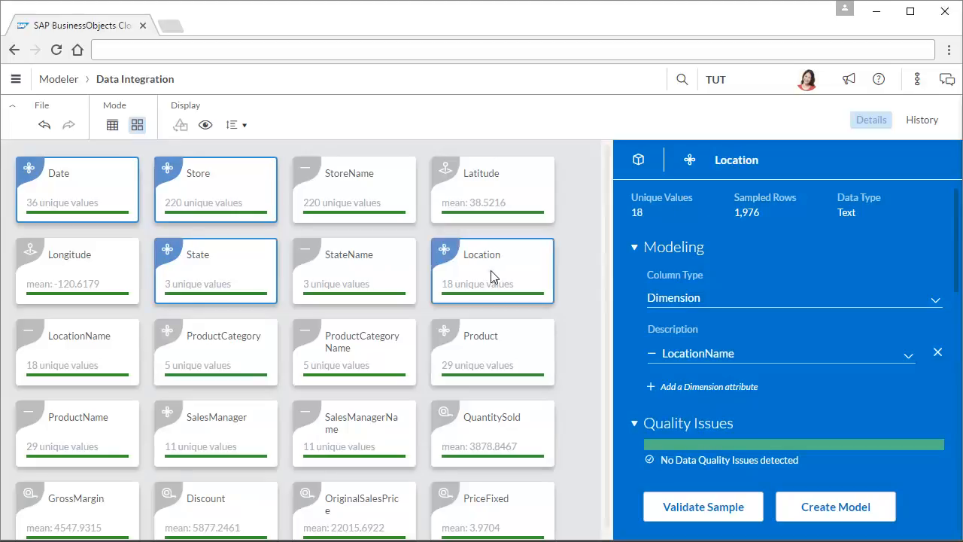
left_click(211, 358, "ctrl")
left_click(487, 355, "ctrl")
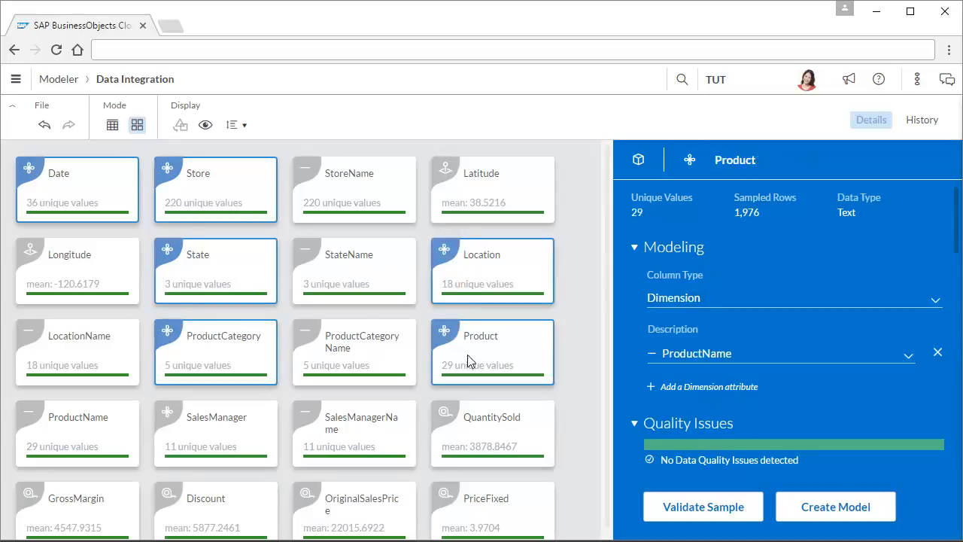
left_click(215, 439, "ctrl")
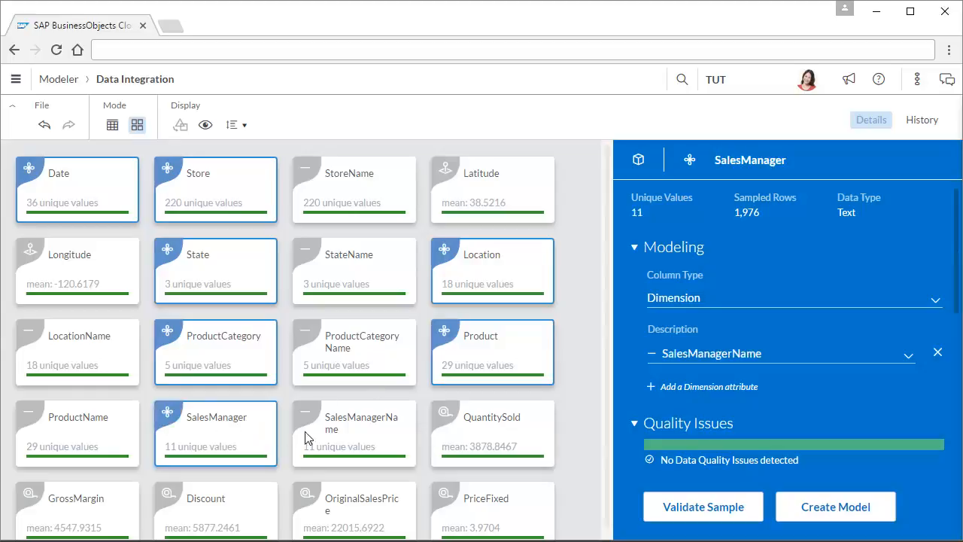
left_click(490, 442, "ctrl")
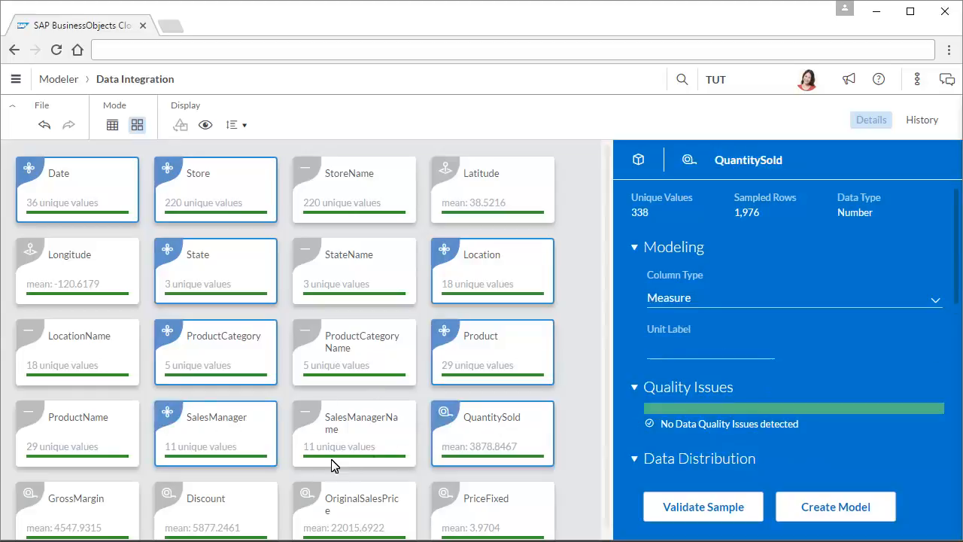
left_click(73, 512, "ctrl")
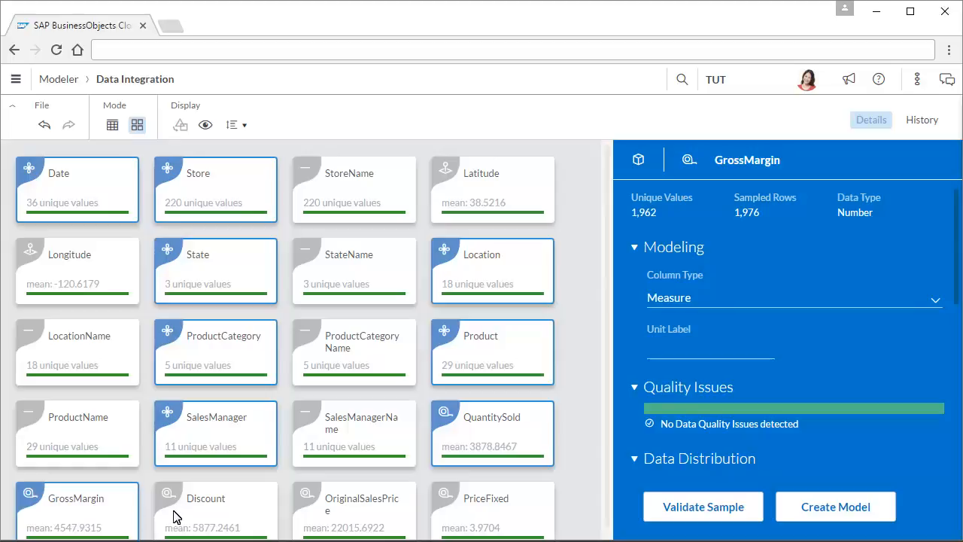
left_click(214, 516, "ctrl")
left_click(354, 518, "ctrl")
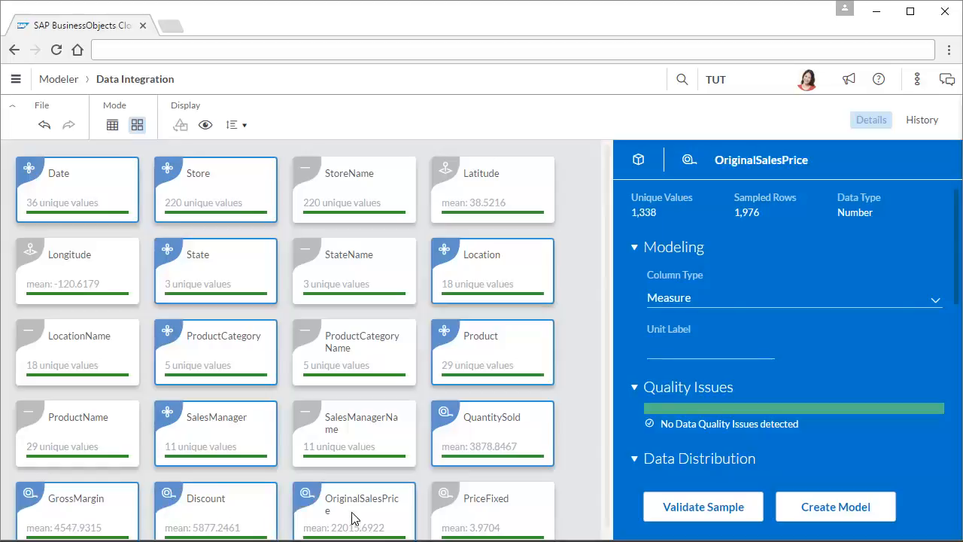
left_click(486, 515, "ctrl")
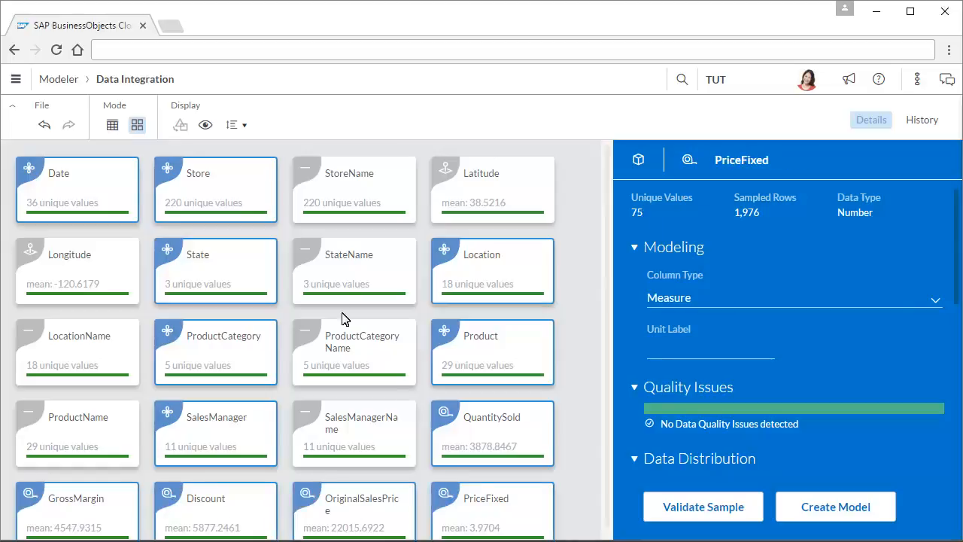
left_click(206, 125)
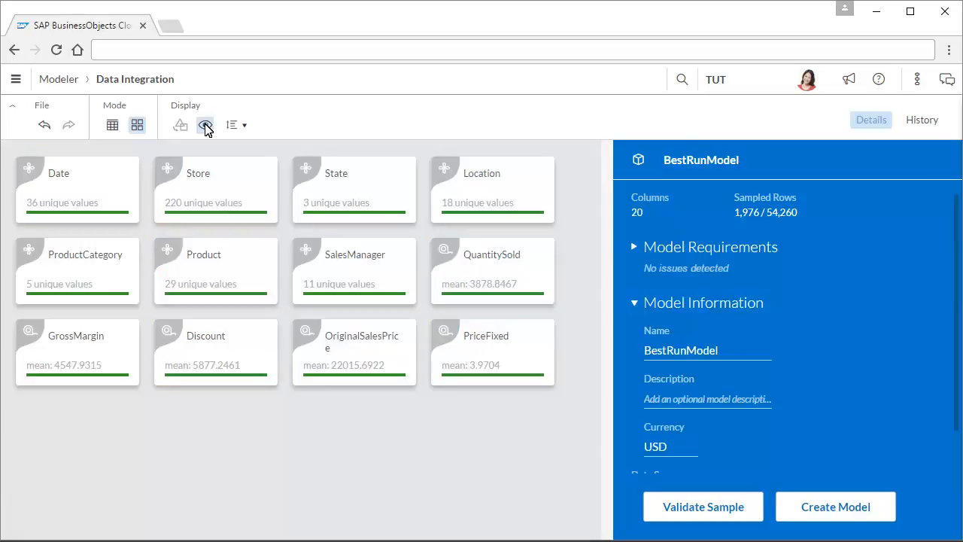
- Sort the column cards by Model Structure and display the model's transformation history
left_click(244, 127)
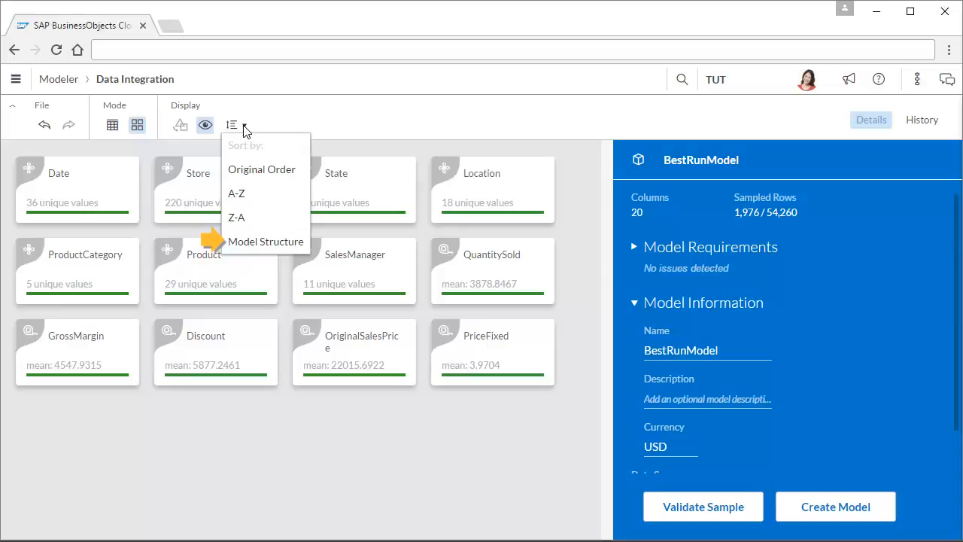
left_click(265, 242)
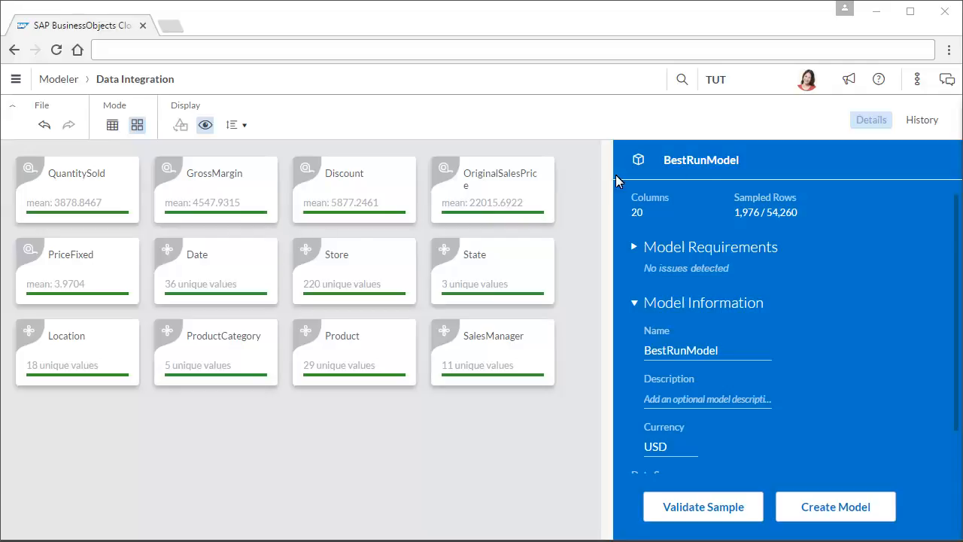
left_click(923, 122)
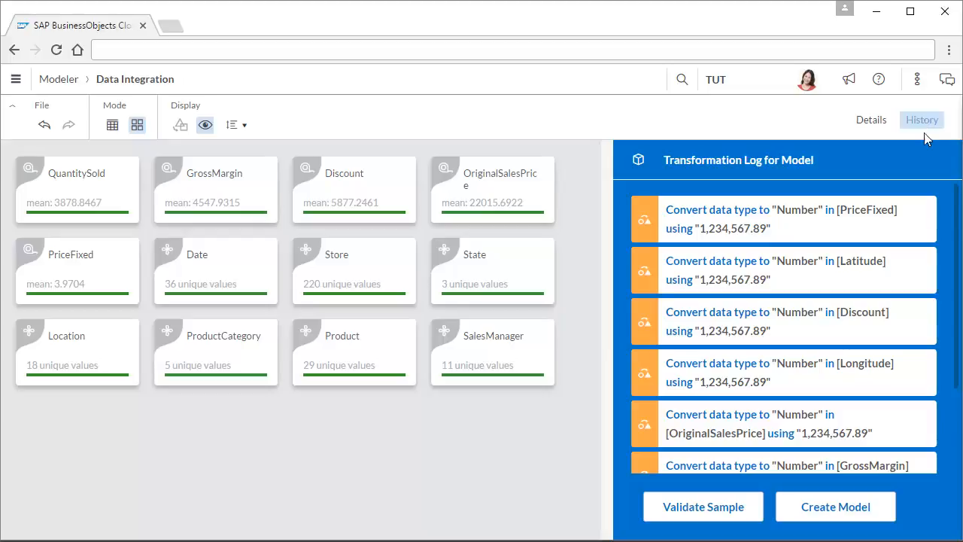
mouse_move(927, 206)
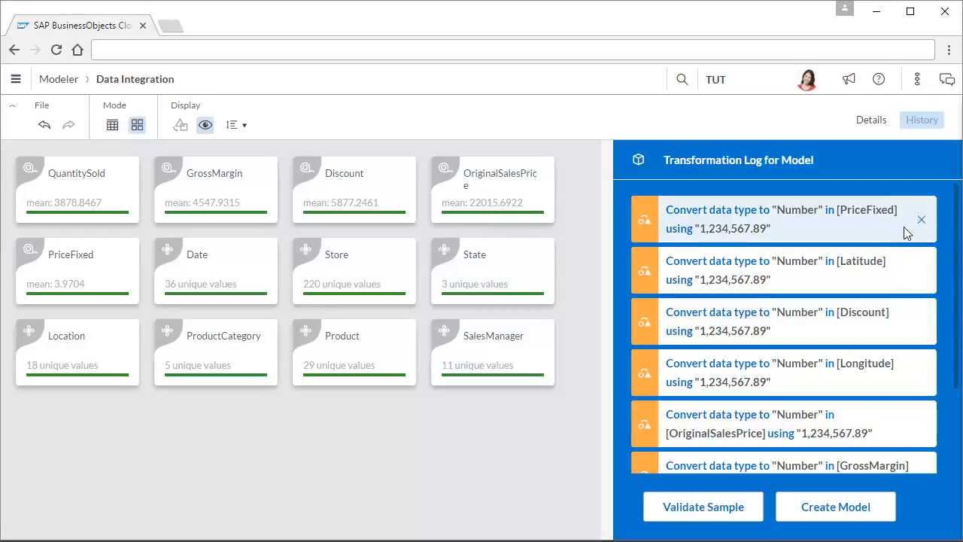
- Validate the sample data and create BestRunModel, applying the sample changes to the full data set
left_click(706, 508)
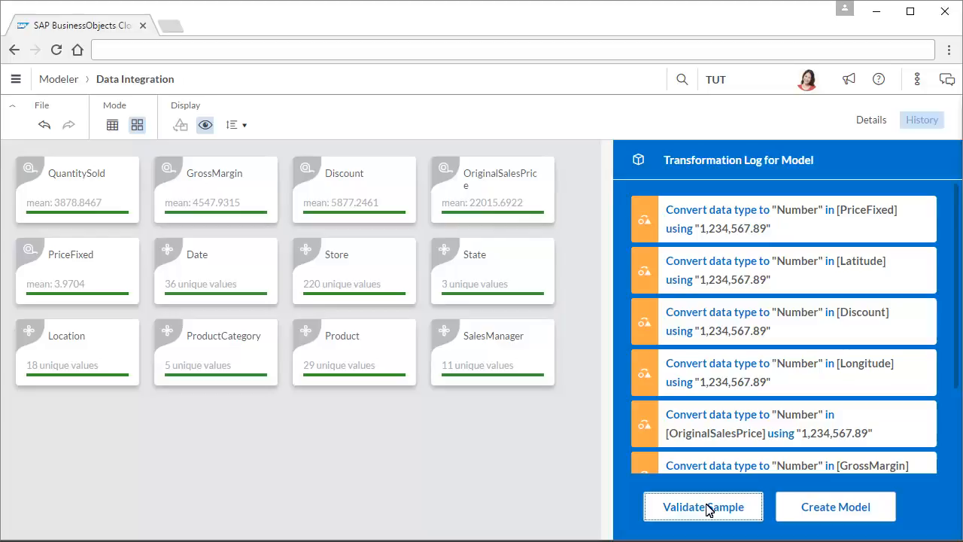
left_click(834, 508)
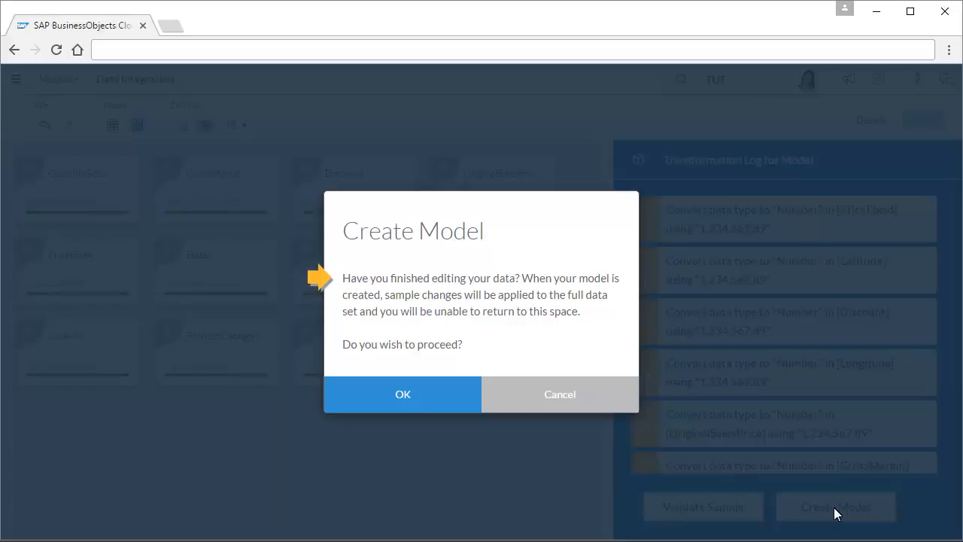
left_click(402, 392)
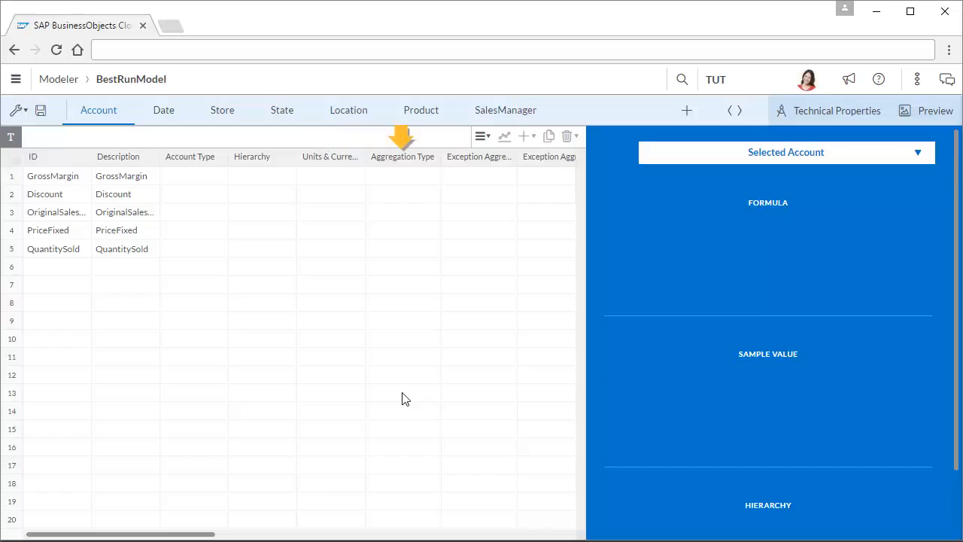
- Review the Account dimension's remaining columns and open its Dimension Preferences
left_click(245, 535)
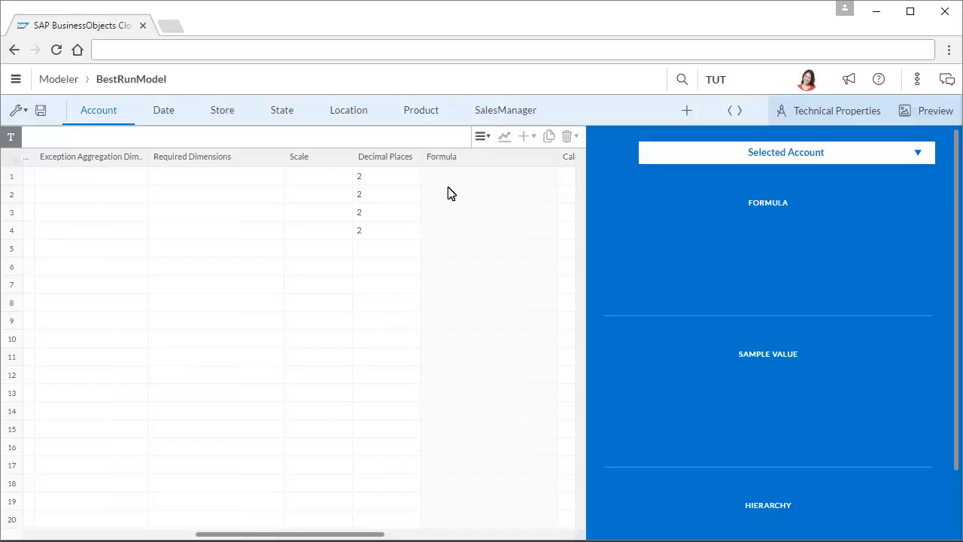
left_click(481, 138)
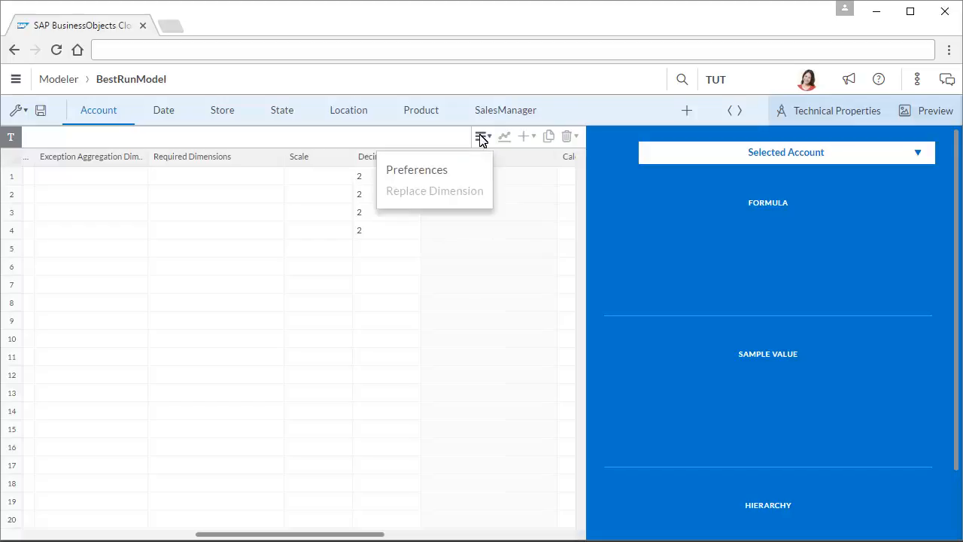
left_click(418, 176)
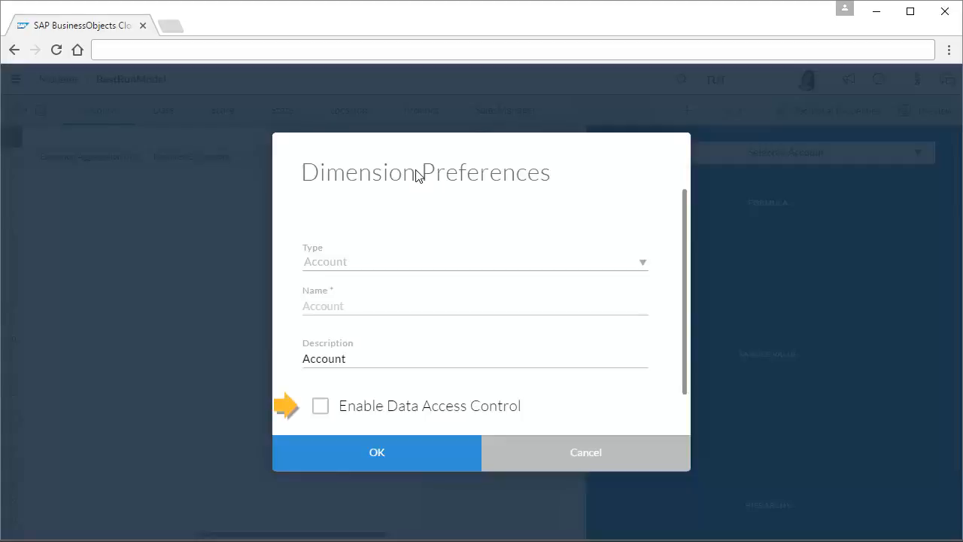